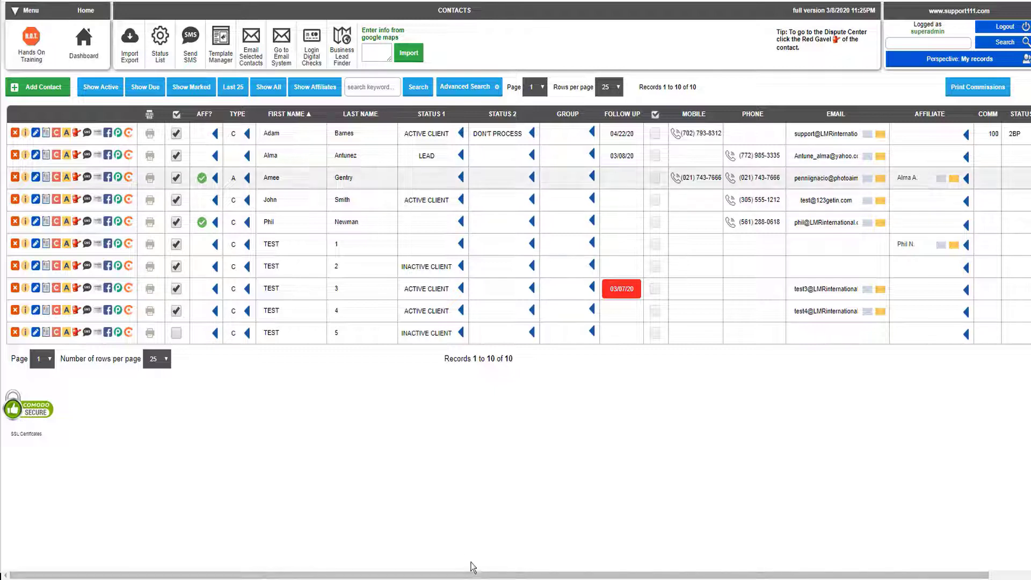
click(316, 87)
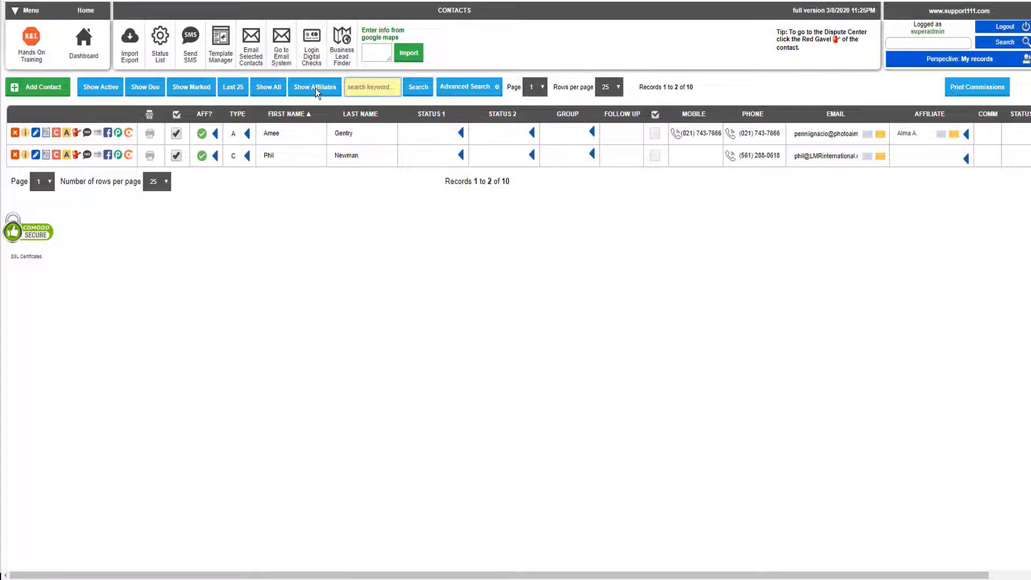
click(316, 88)
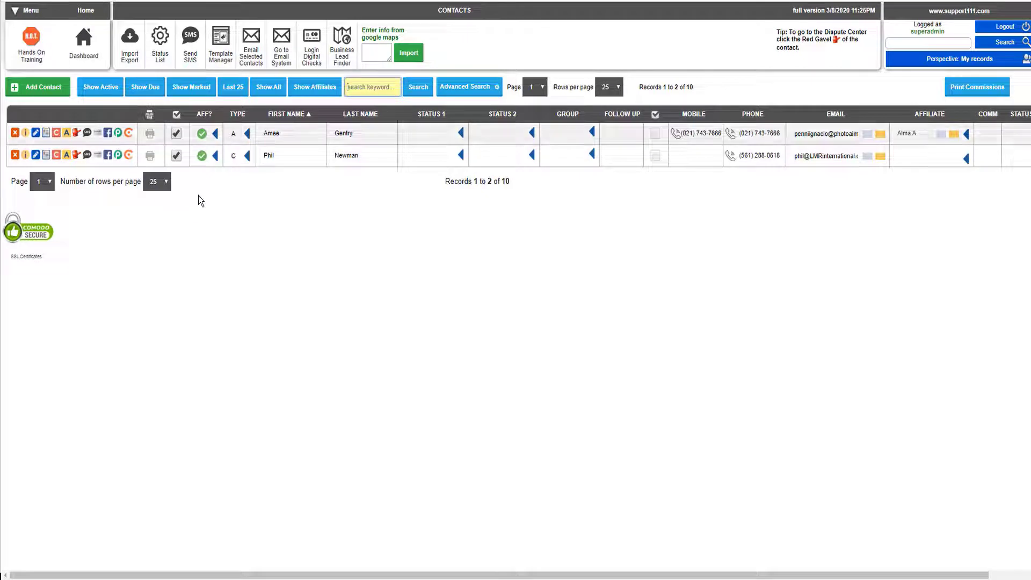
click(190, 87)
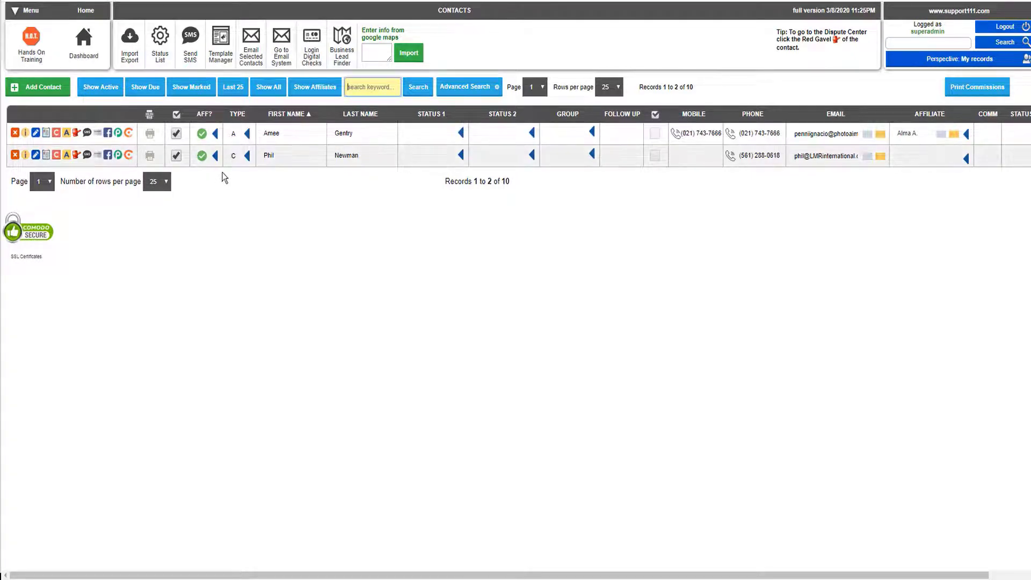
click(232, 156)
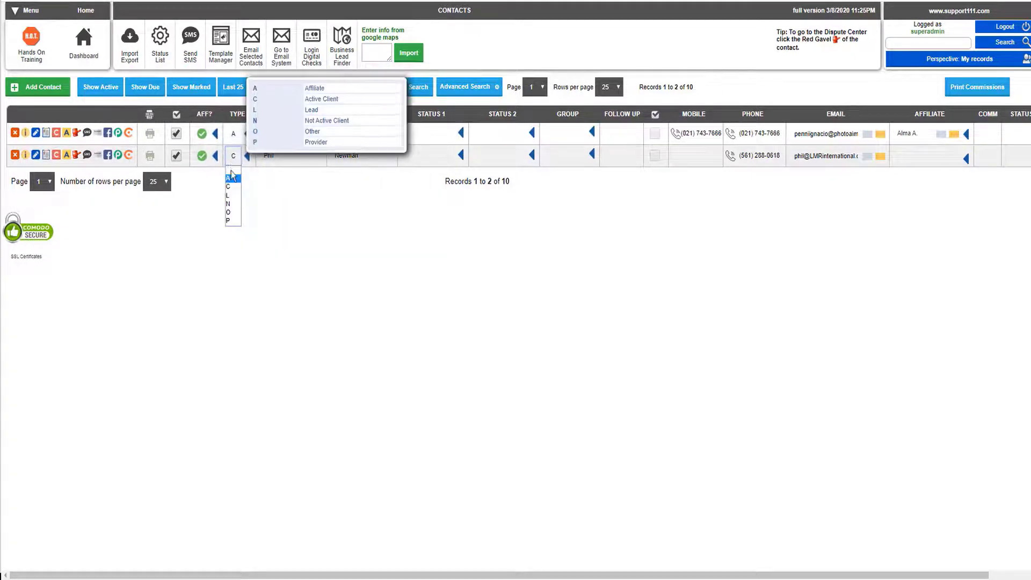
click(232, 177)
mouse_move(233, 155)
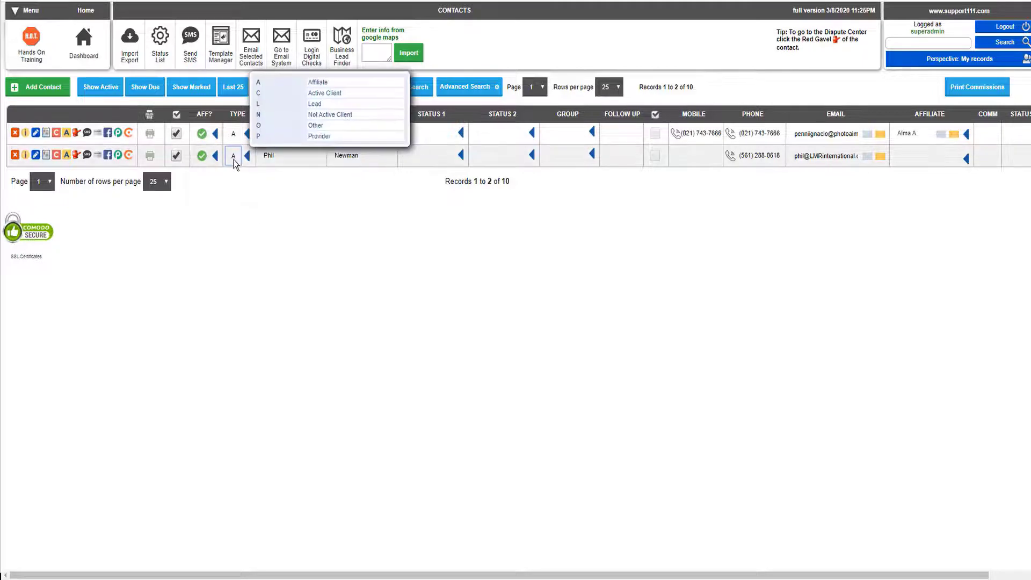